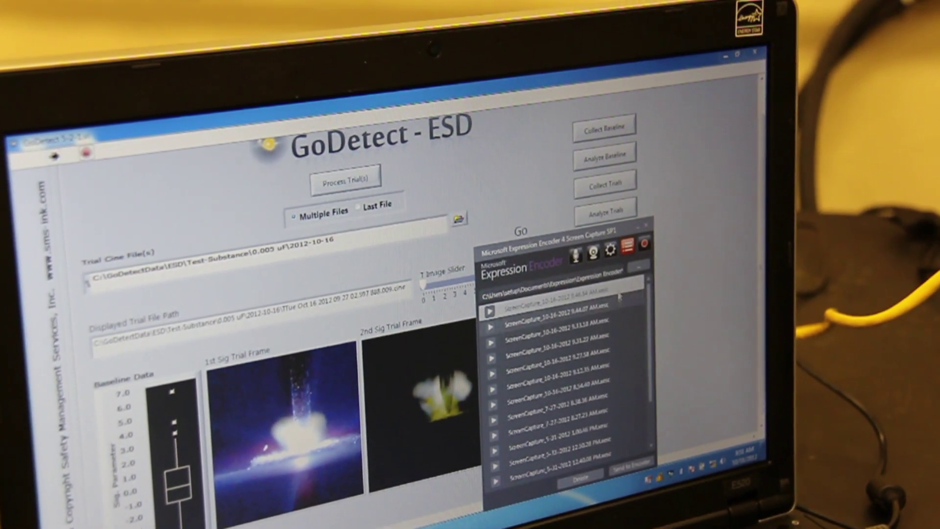
Reveal the full trial results and process the latest trial file for its Go result
{"action": "left_click", "coordinate": [644, 242]}
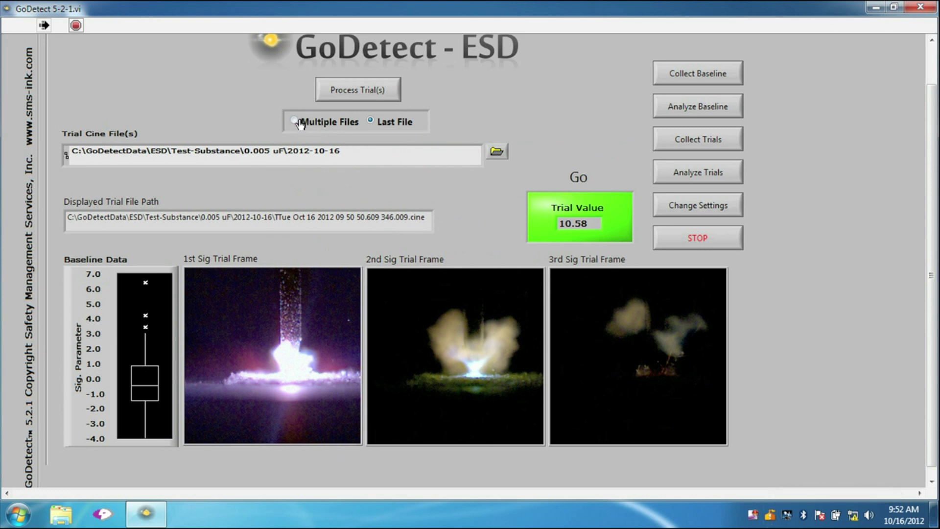
{"action": "left_click", "coordinate": [343, 93]}
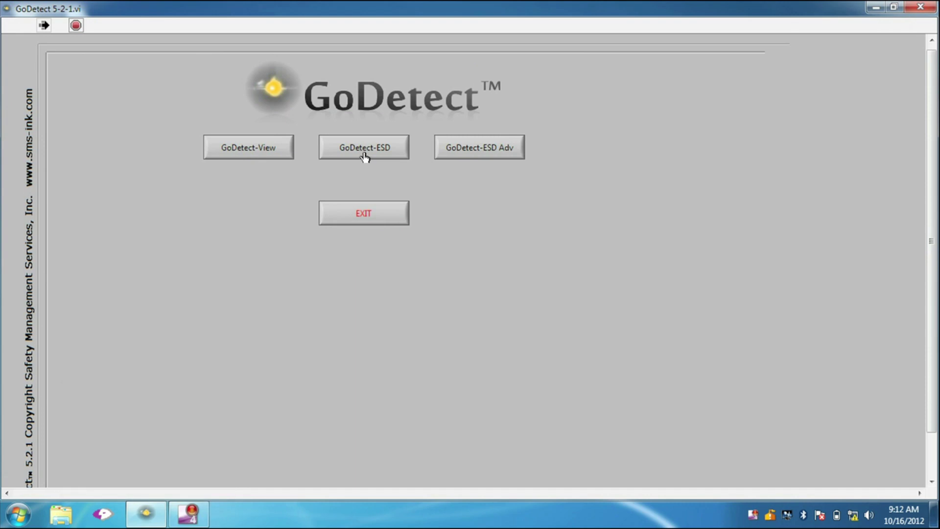
Start the GoDetect-ESD module and choose Test-Substance as the session substance
{"action": "left_click", "coordinate": [366, 156]}
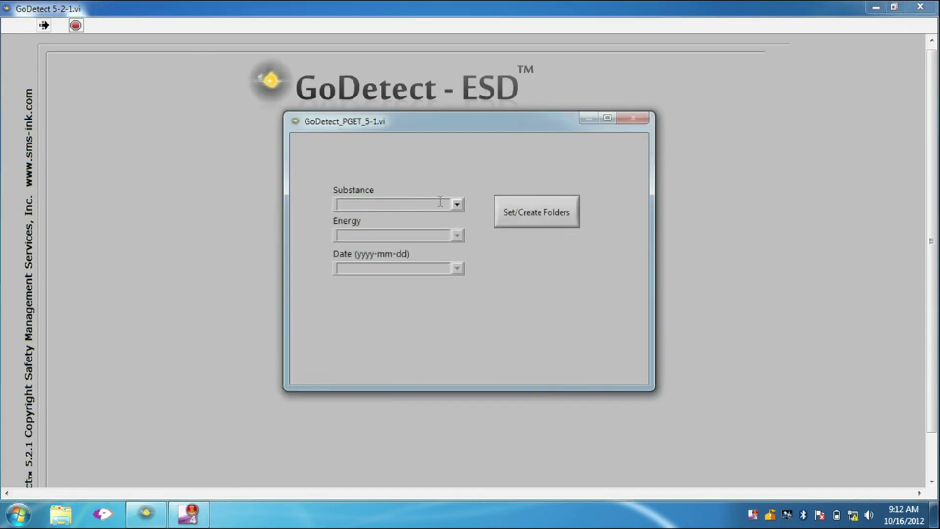
{"action": "left_click", "coordinate": [457, 204]}
{"action": "left_click_drag", "start_coordinate": [502, 250], "coordinate": [502, 282]}
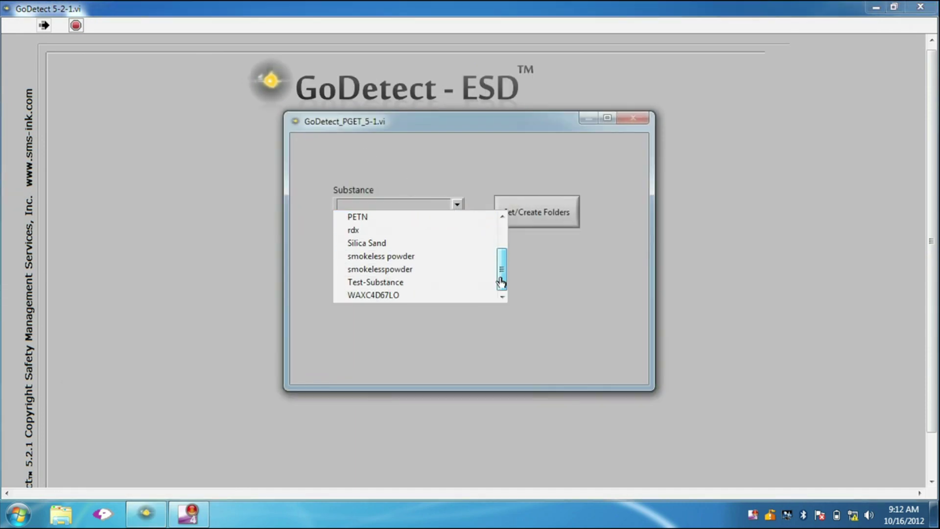
{"action": "left_click", "coordinate": [474, 282]}
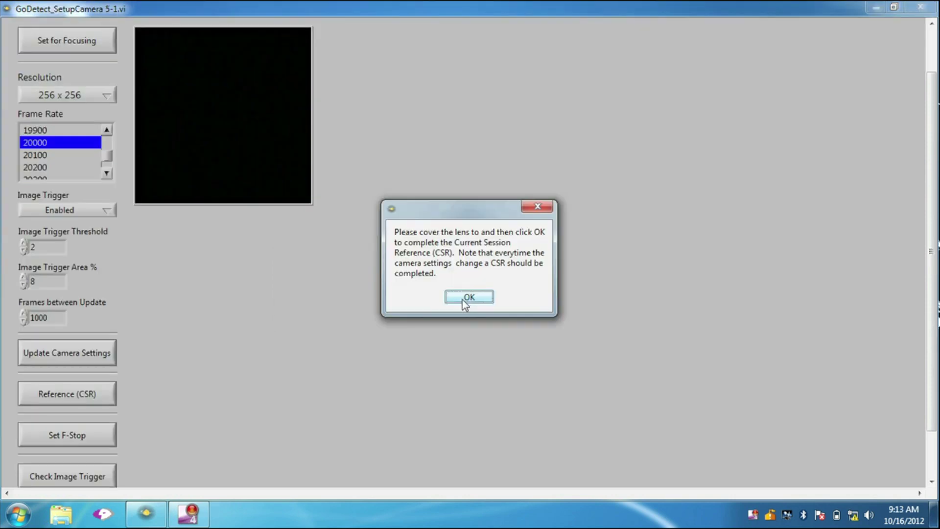
Confirm the covered-lens session reference and bring up the camera f-stop reminder
{"action": "left_click", "coordinate": [462, 298]}
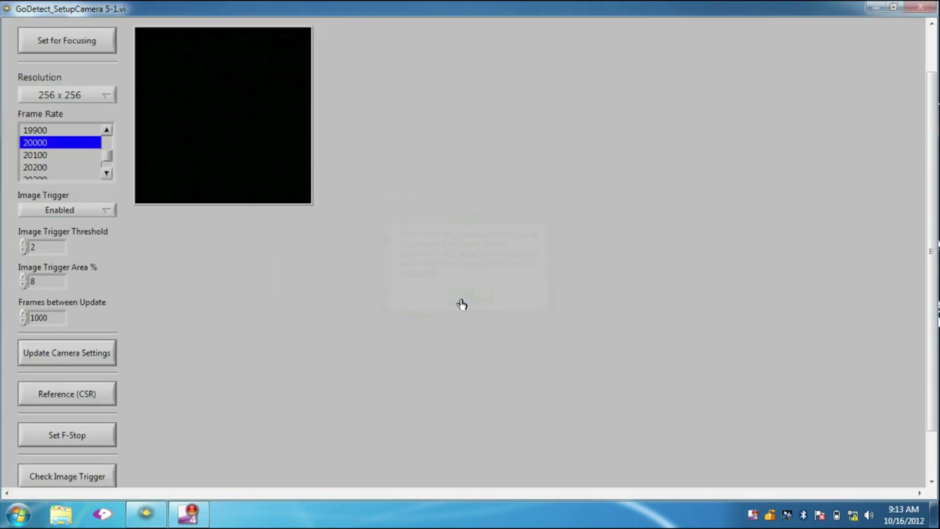
{"action": "left_click", "coordinate": [53, 443]}
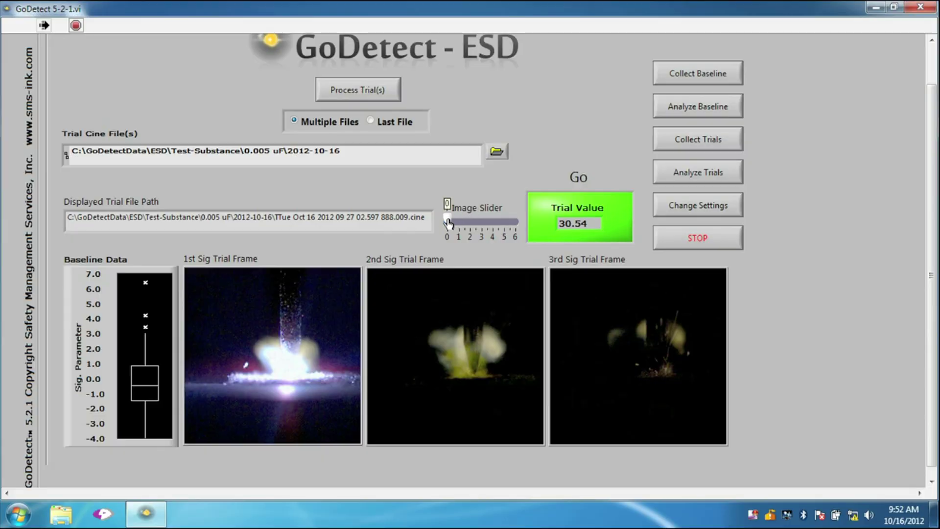
Move the image slider from 0 to 1 to show the next trial's frames and No-Go value
{"action": "left_click_drag", "start_coordinate": [453, 224], "coordinate": [501, 230]}
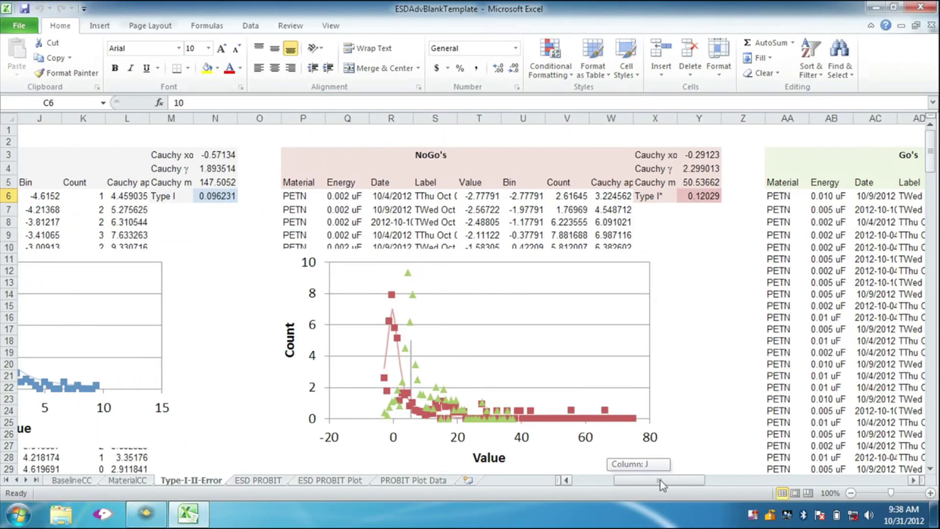
{"action": "left_click_drag", "start_coordinate": [660, 480], "coordinate": [701, 490]}
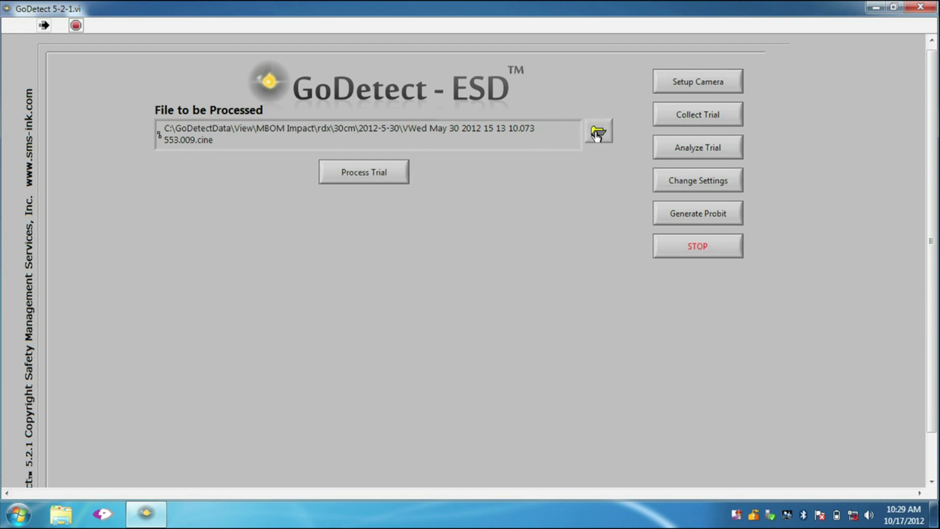
{"action": "left_click", "coordinate": [597, 134]}
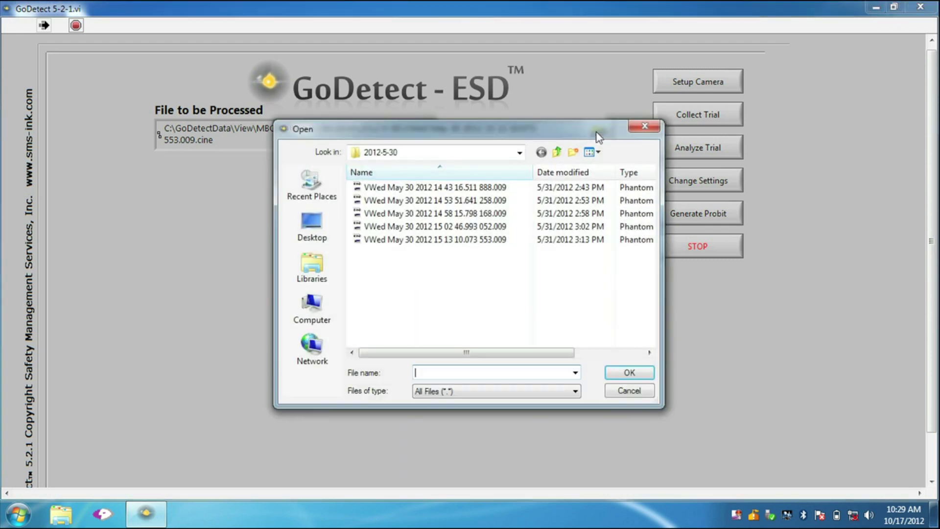
{"action": "left_click", "coordinate": [497, 232]}
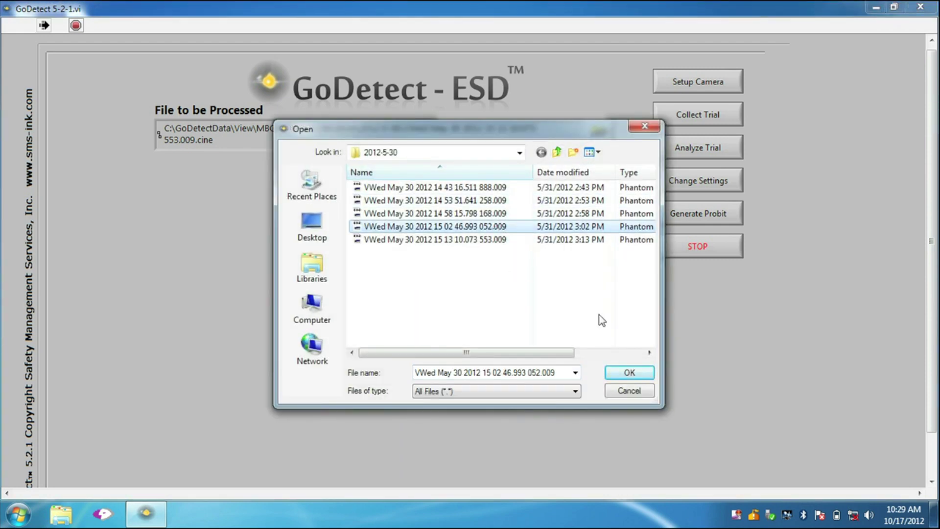
{"action": "left_click", "coordinate": [632, 373]}
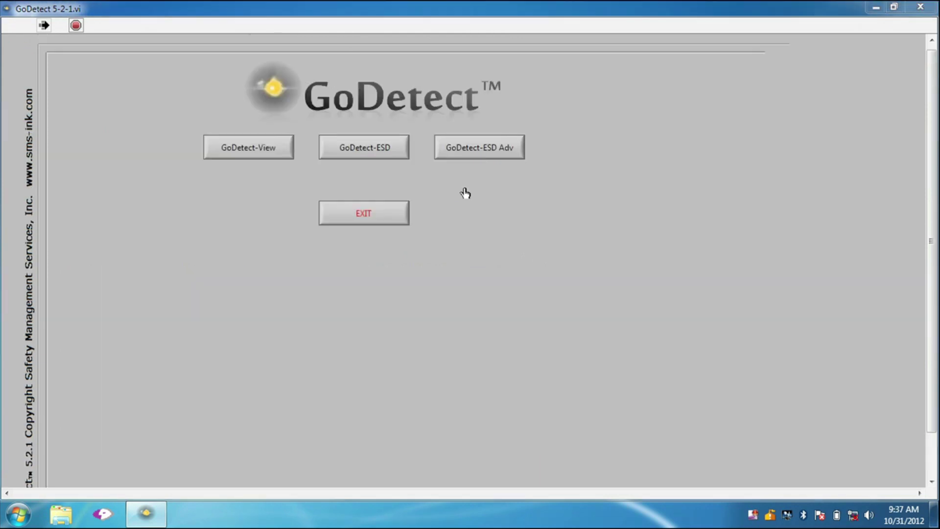
Run Calculate Error & Probit from GoDetect-ESD Adv for PETN and switch to the Excel results
{"action": "left_click", "coordinate": [484, 150]}
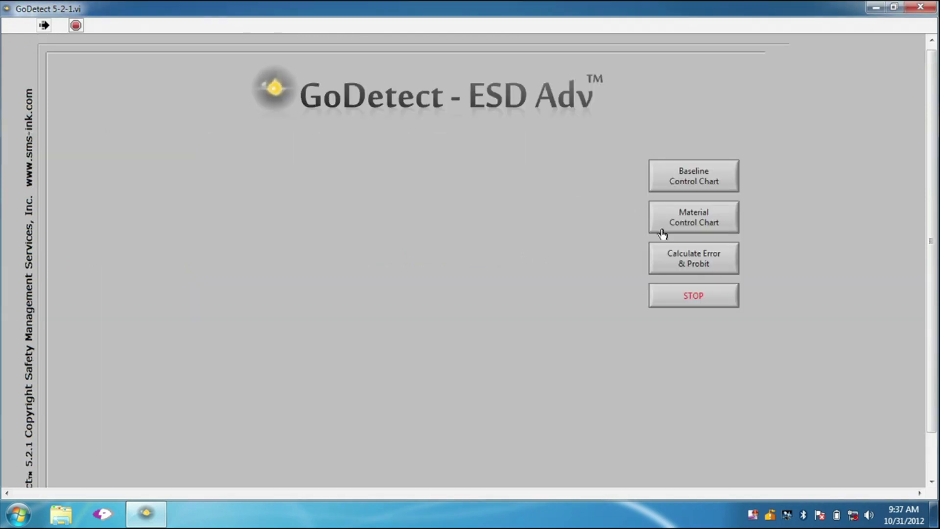
{"action": "left_click", "coordinate": [675, 252]}
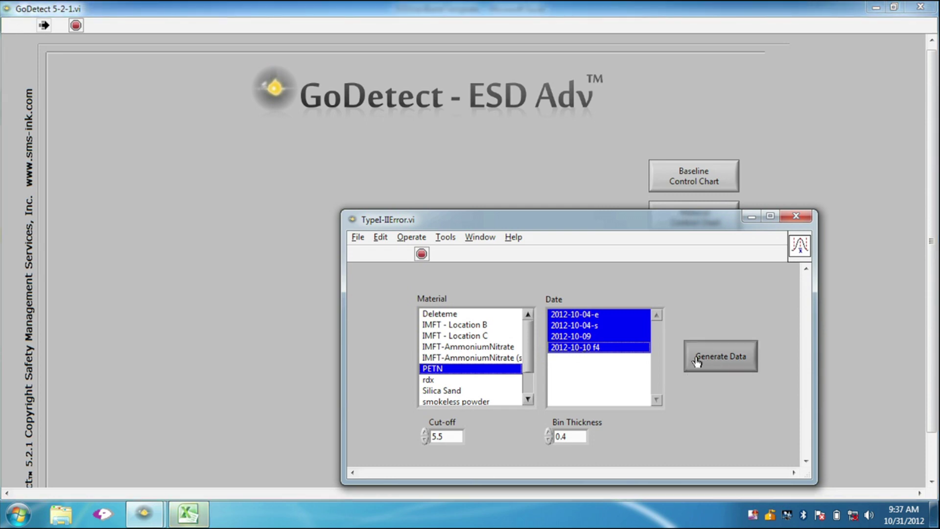
{"action": "left_click", "coordinate": [188, 511]}
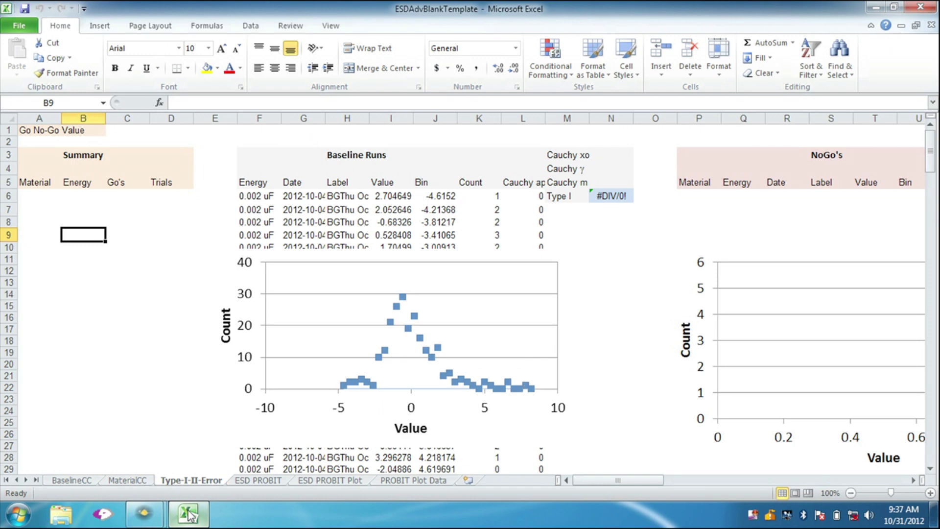
{"action": "left_click_drag", "start_coordinate": [619, 480], "coordinate": [653, 484]}
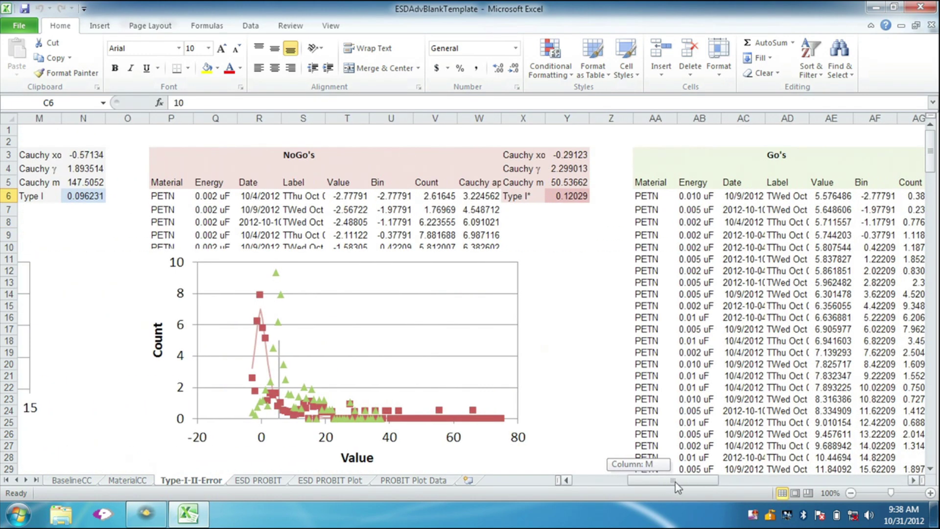
{"action": "left_click_drag", "start_coordinate": [652, 483], "coordinate": [699, 485]}
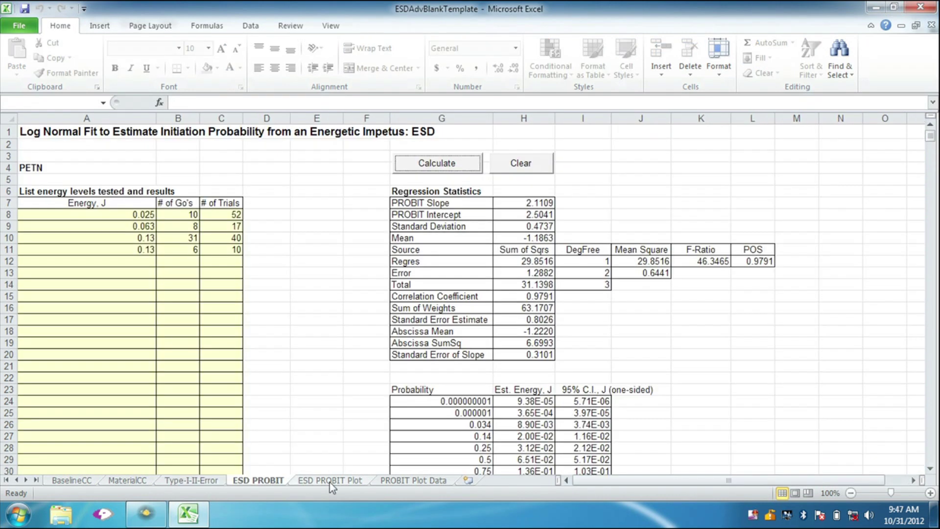
Show the ESD PROBIT Plot chart of energy versus probability
{"action": "left_click", "coordinate": [332, 481]}
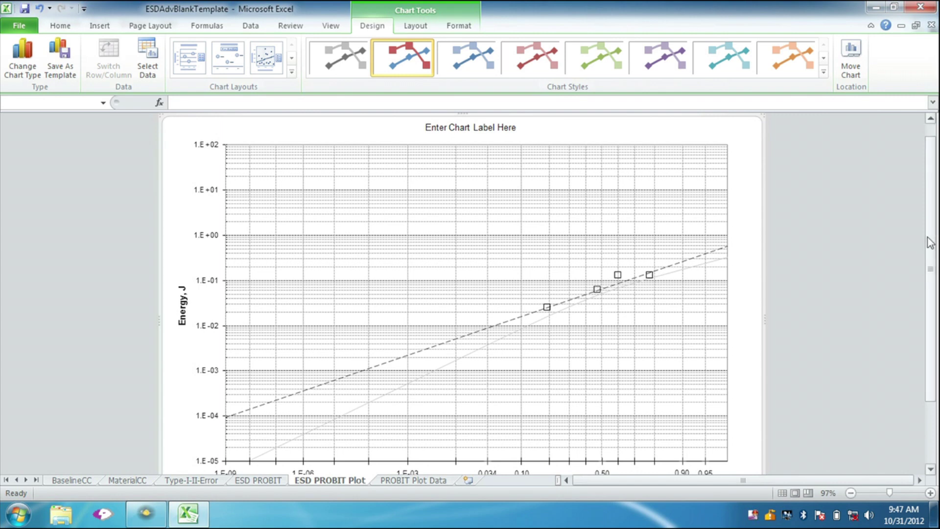
{"action": "left_click_drag", "start_coordinate": [930, 243], "coordinate": [930, 257]}
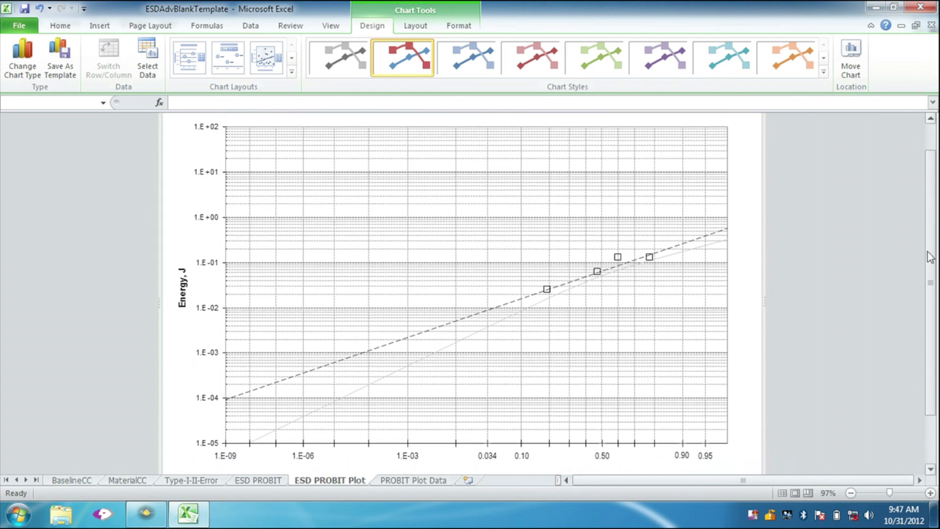
{"action": "left_click_drag", "start_coordinate": [930, 253], "coordinate": [929, 265]}
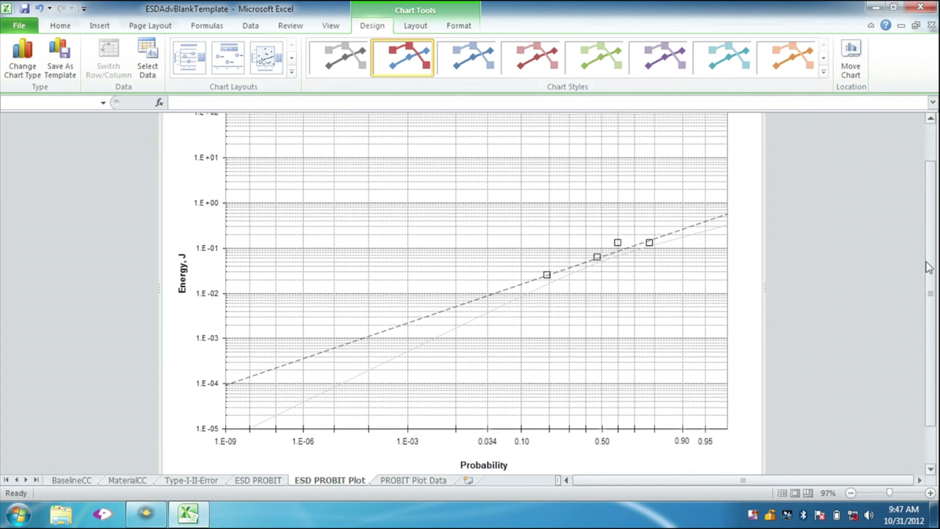